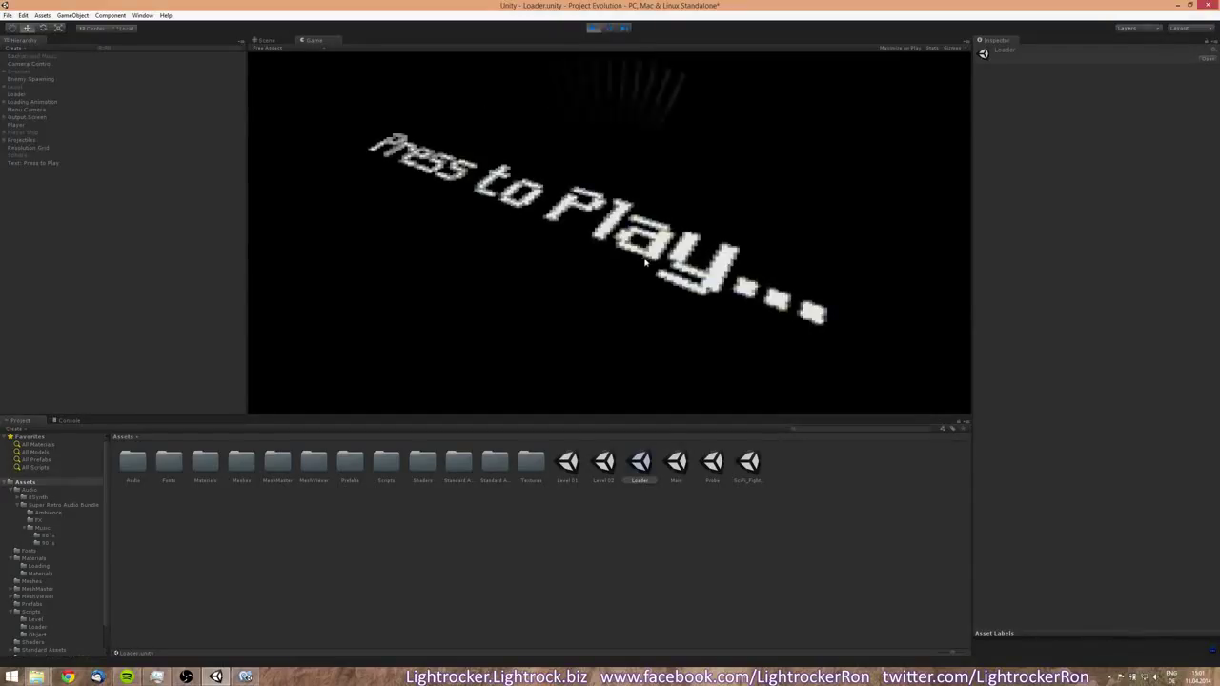
# Get past the 'Press to Play...' prompt into the main shooter level, where enemy ships spawn
pyautogui.click(559, 284)
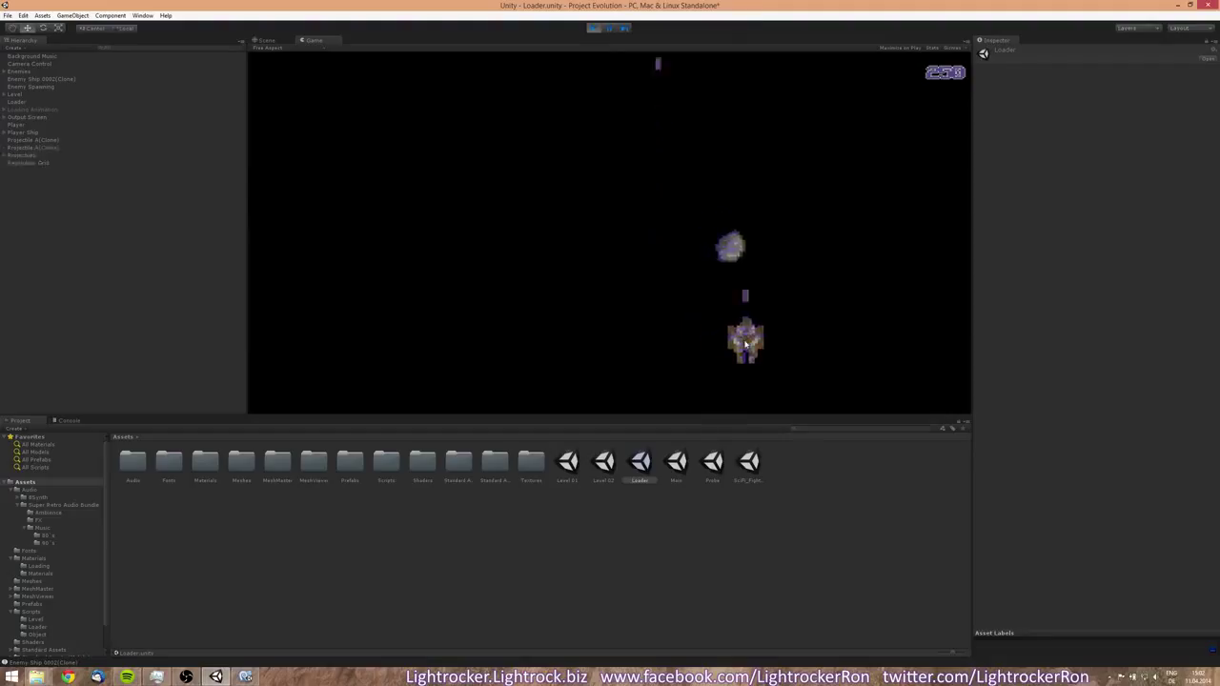
# Stop the playtest, reopen the Loader scene, replay it past 'Press to Play', then stop again
pyautogui.click(595, 28)
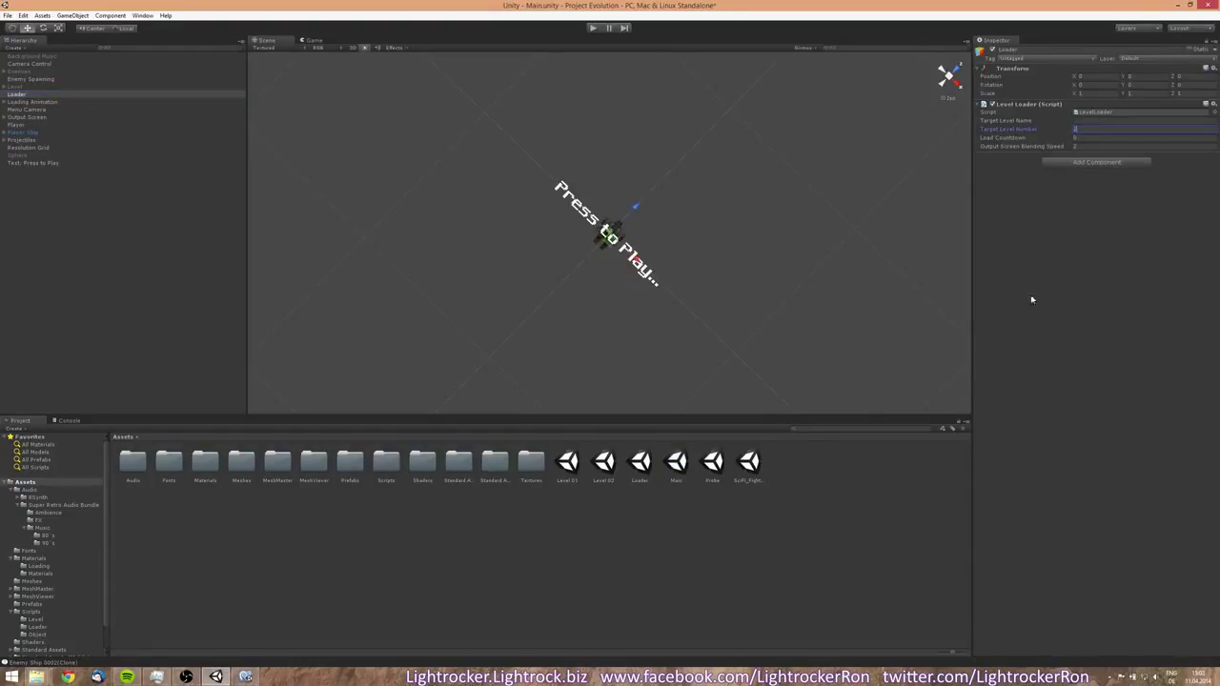
pyautogui.click(679, 513)
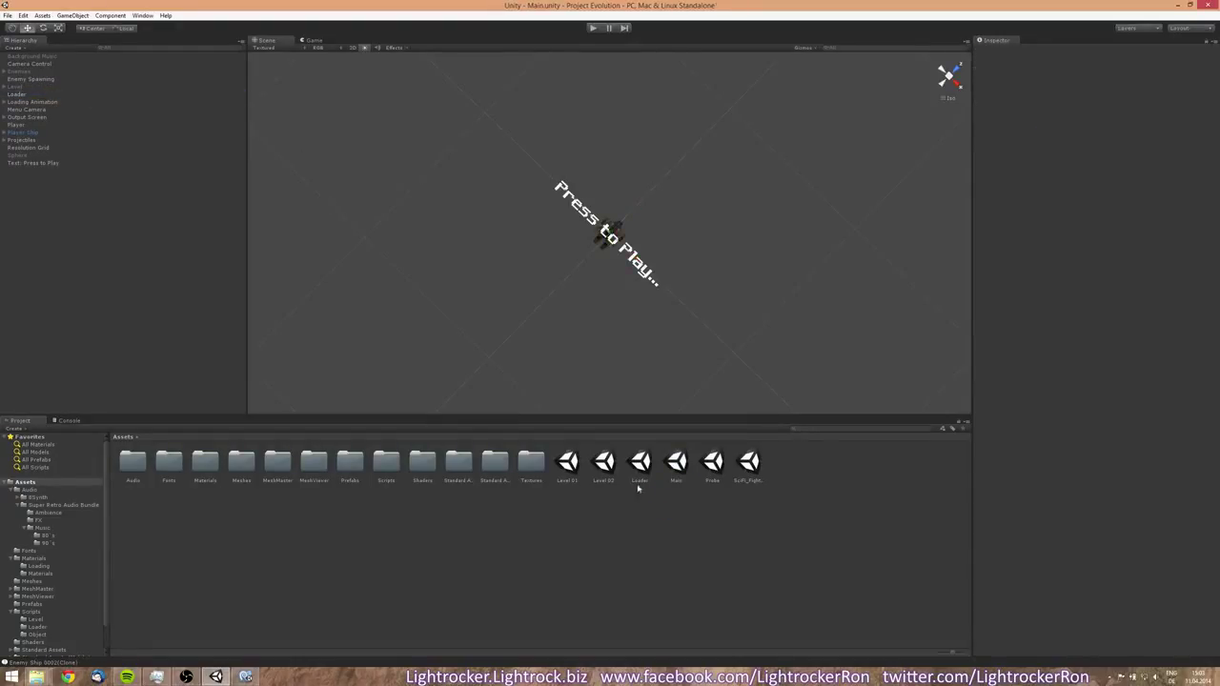
pyautogui.doubleClick(652, 474)
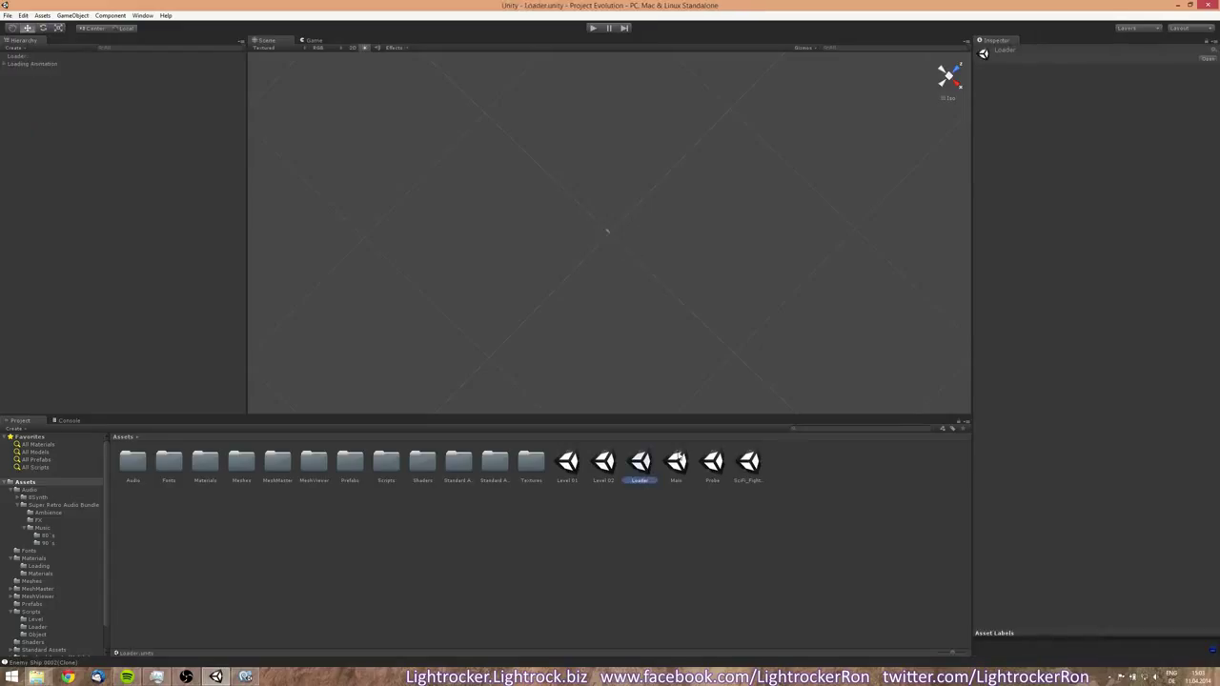
pyautogui.click(592, 29)
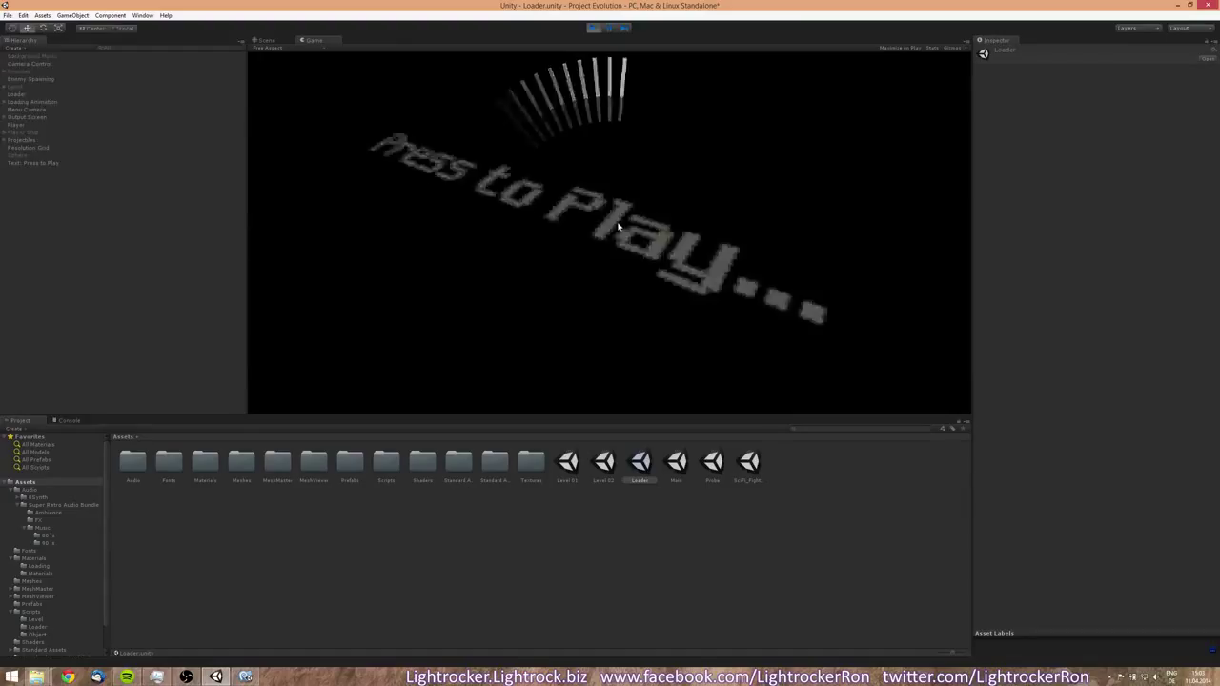
pyautogui.click(597, 283)
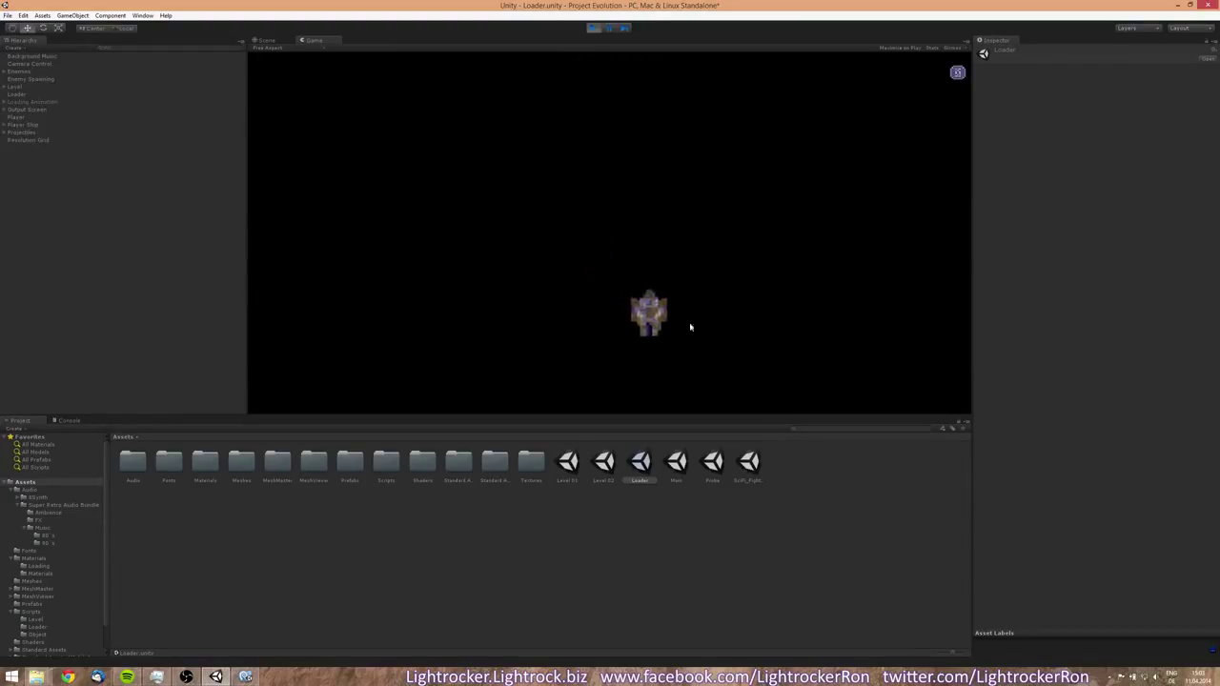
pyautogui.click(597, 30)
# Open the Main scene and select its Loader object to view its Level Loader settings
pyautogui.click(21, 57)
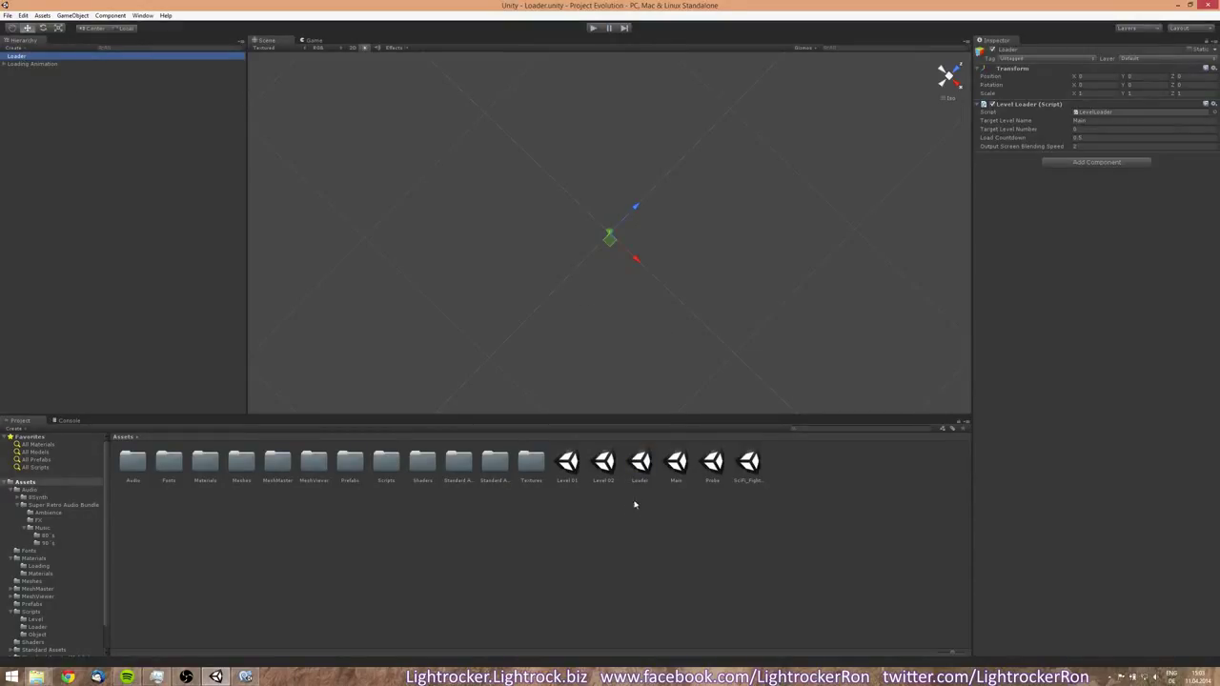
pyautogui.doubleClick(676, 465)
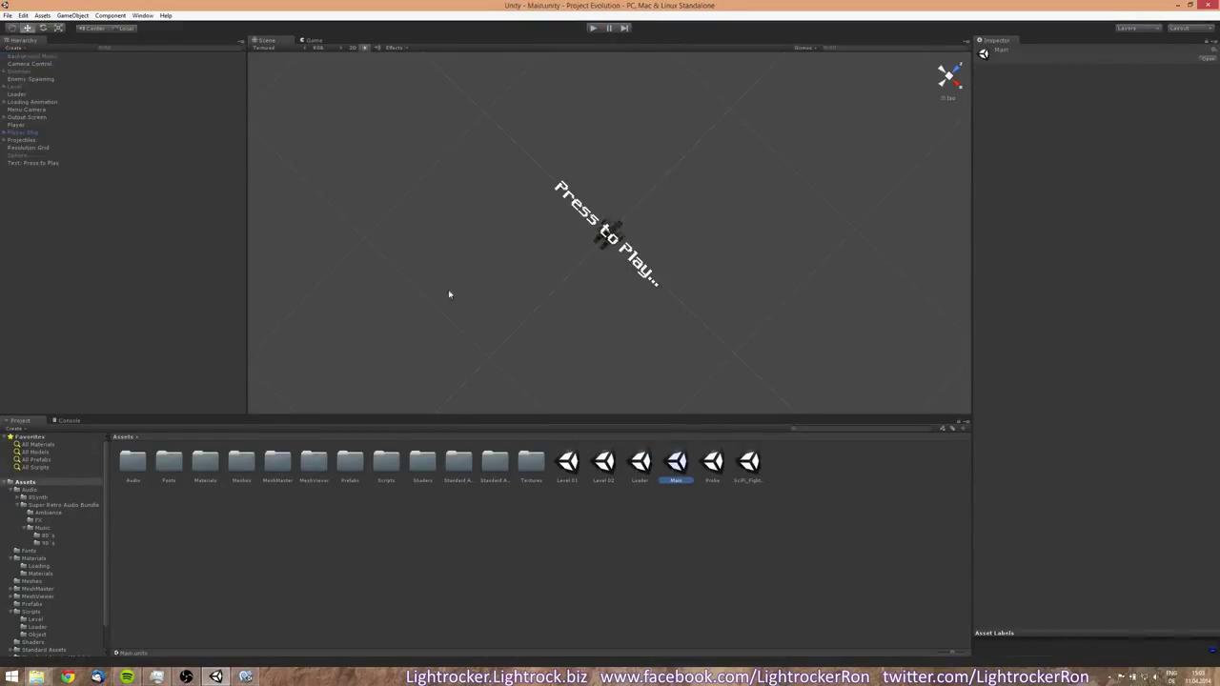
pyautogui.click(33, 96)
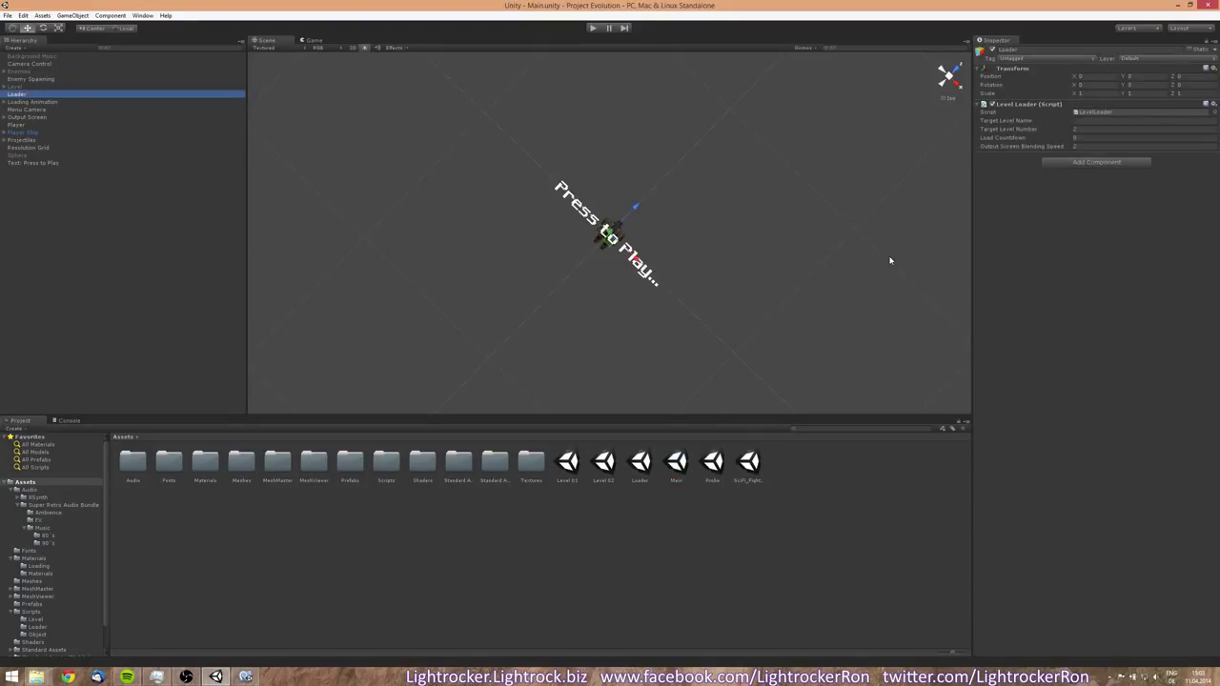
# Run Main.unity directly in the Game view, with enemy ships flying over the city
pyautogui.click(591, 29)
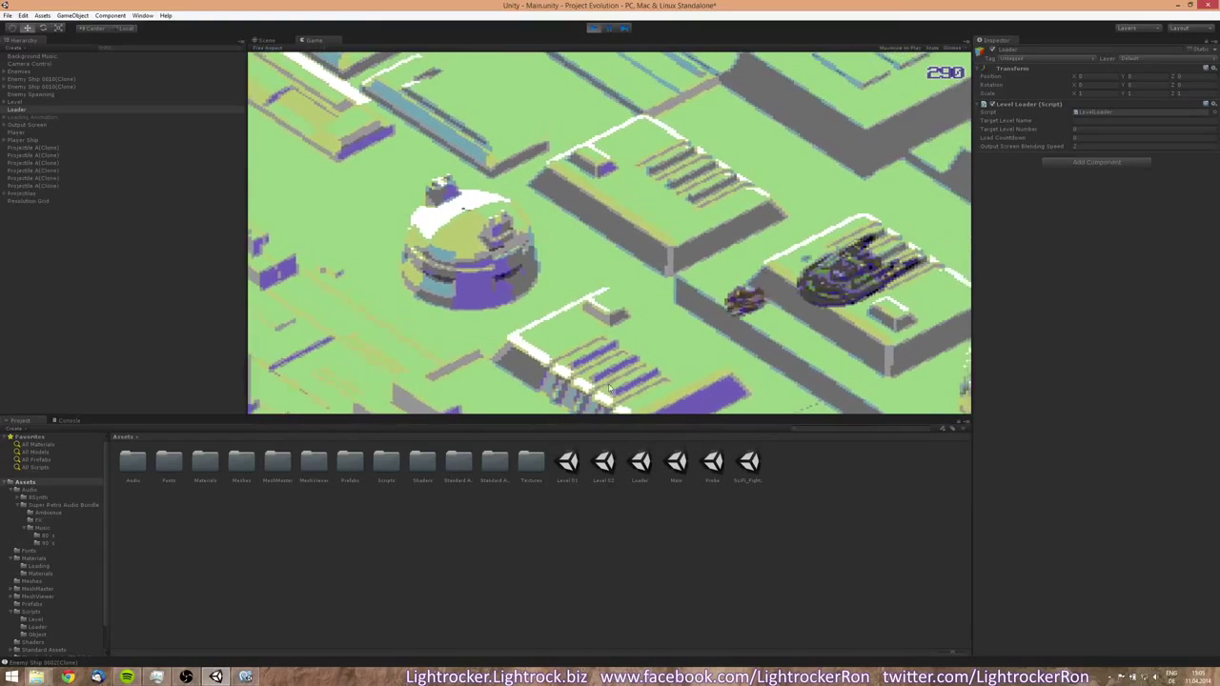
# Fire at the enemy ships in the Game view, raising the score to 370
pyautogui.click(676, 461)
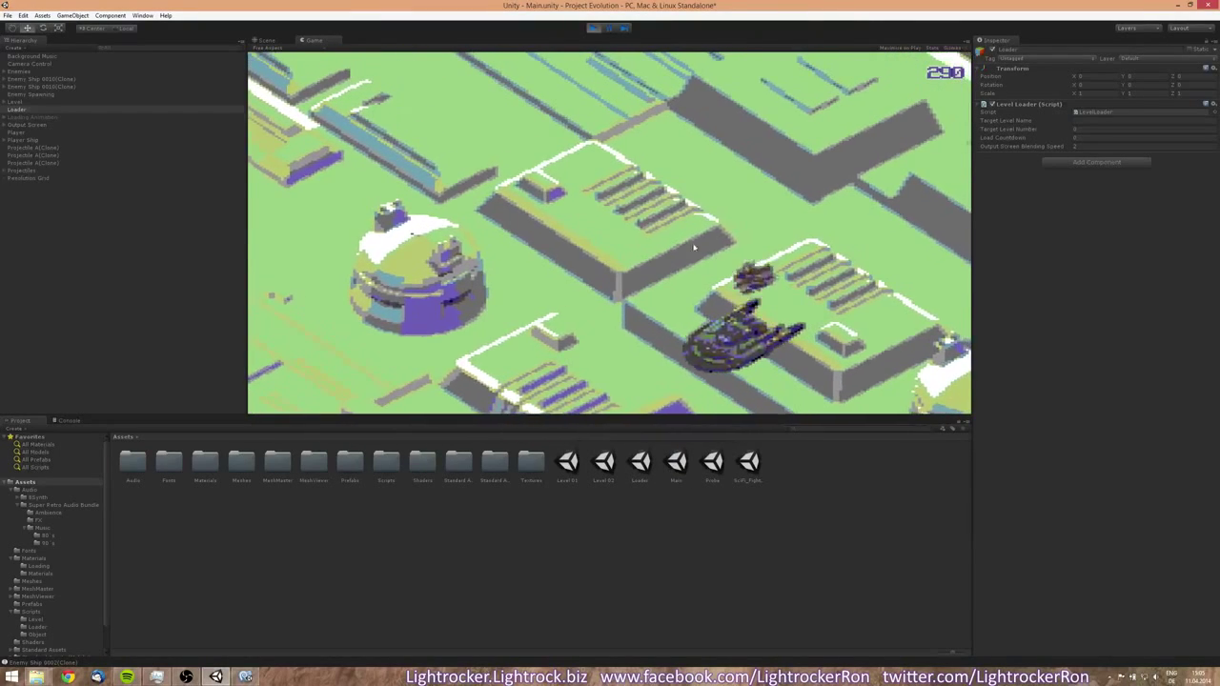
pyautogui.click(561, 210)
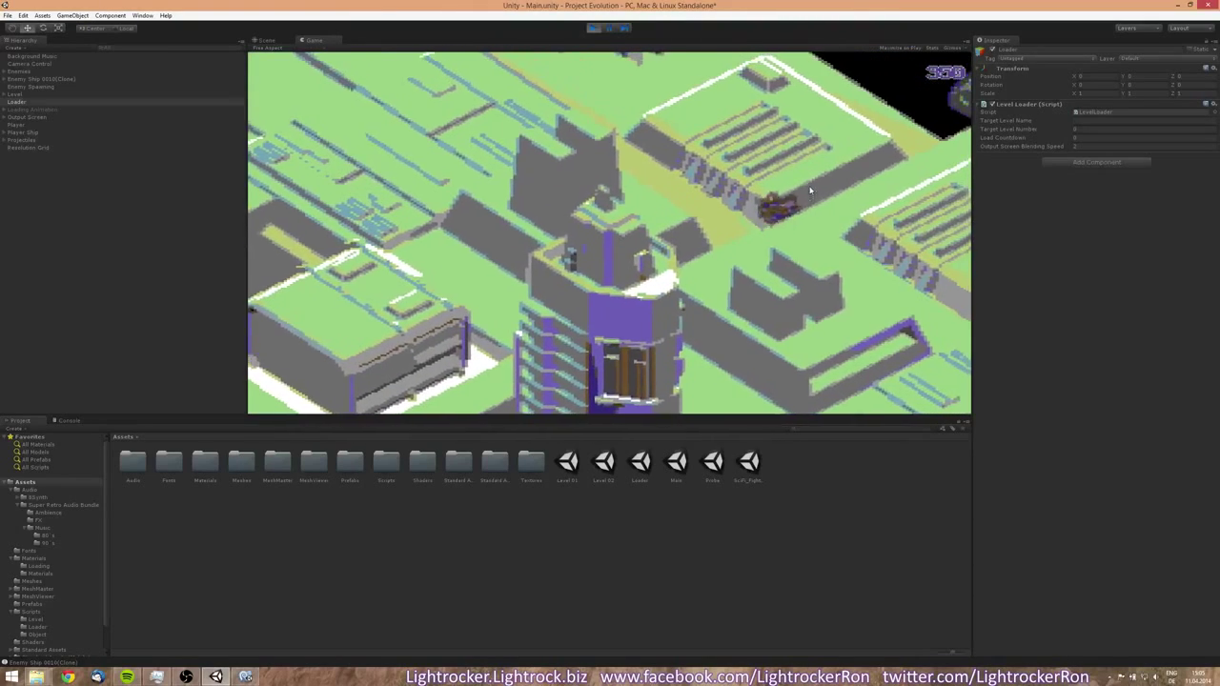
pyautogui.click(743, 229)
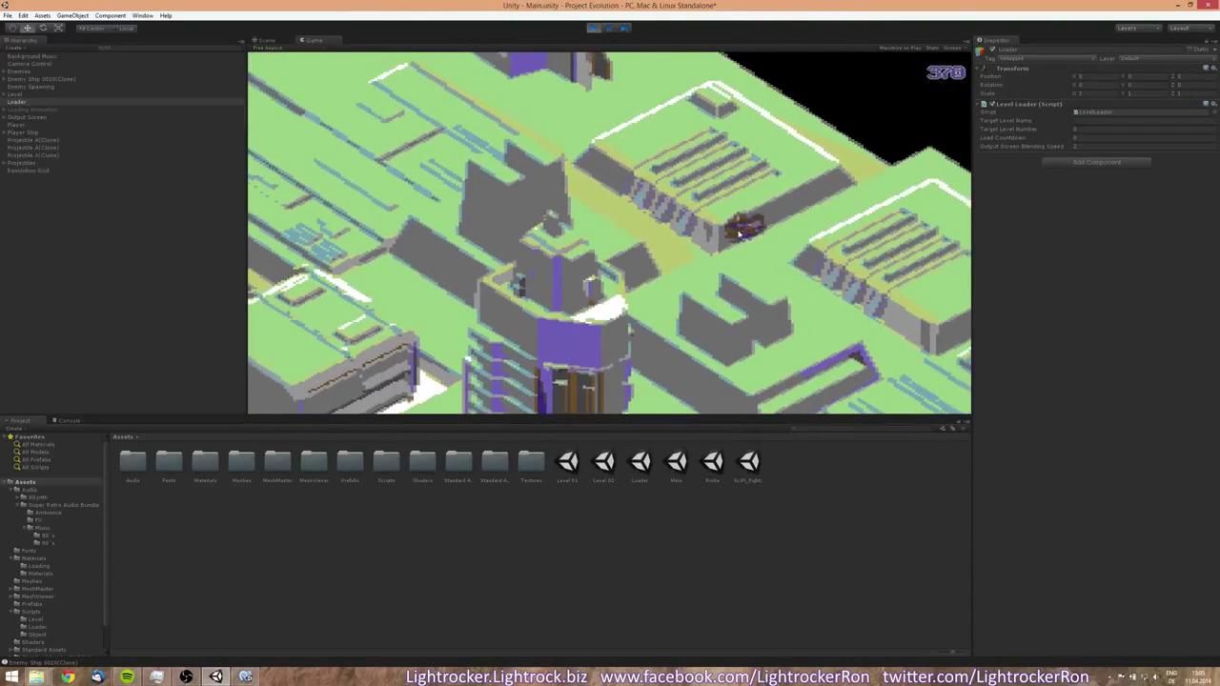